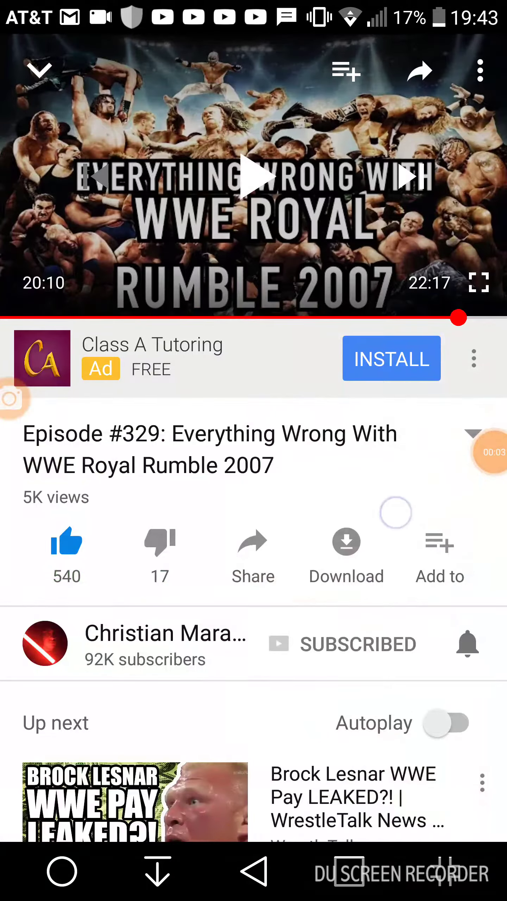
Step: Shrink the playing video to a mini-player, briefly check account options and notifications, then return to the feed
left_click_drag(352, 176, 394, 512)
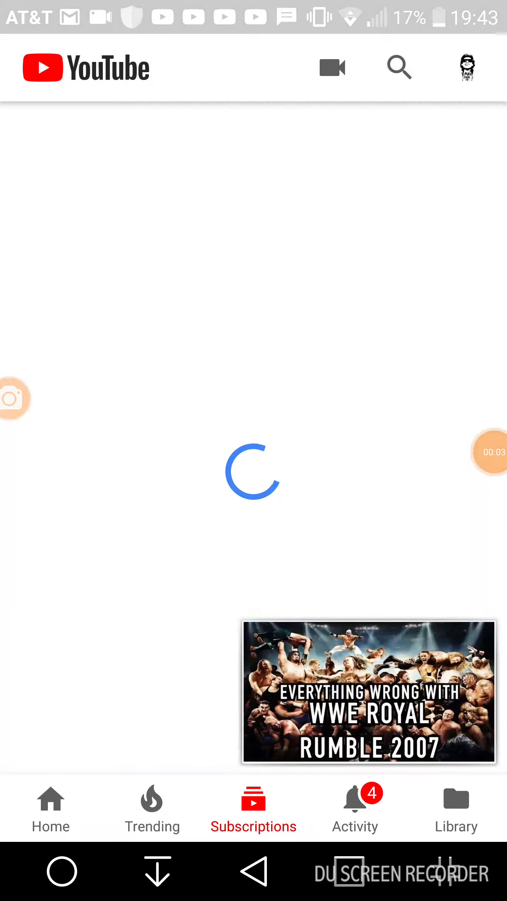
left_click(467, 67)
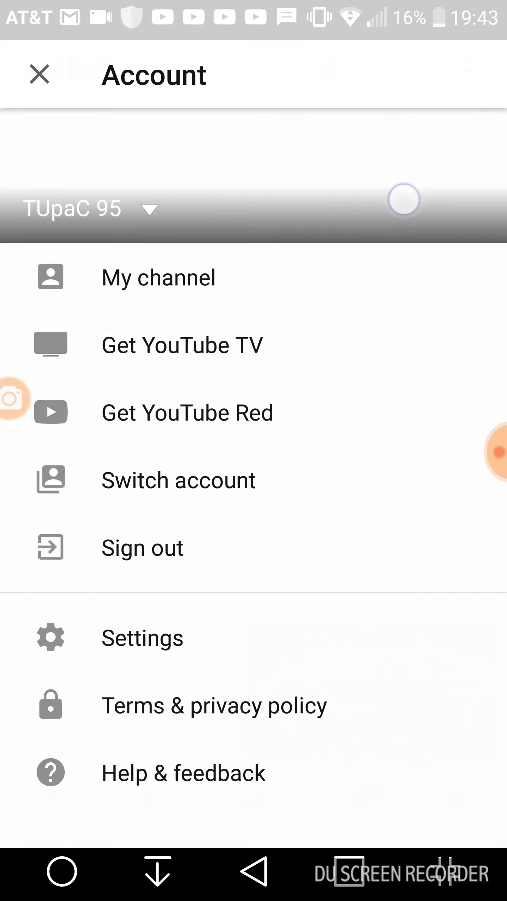
key("Escape")
left_click_drag(253, 7, 253, 634)
scroll(253, 563, "down", 5)
key("Escape")
scroll(254, 493, "down", 5)
scroll(253, 493, "down", 8)
scroll(254, 493, "down", 5)
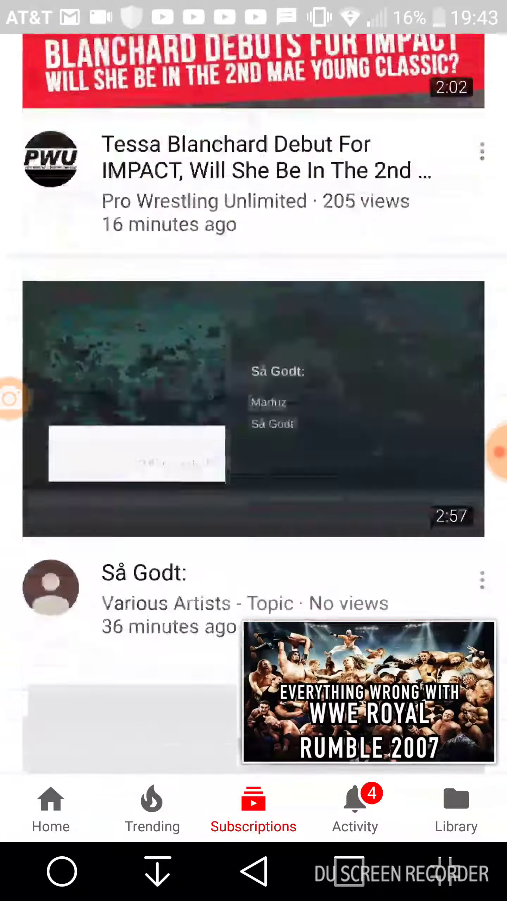
scroll(253, 423, "up", 3)
scroll(390, 405, "up", 3)
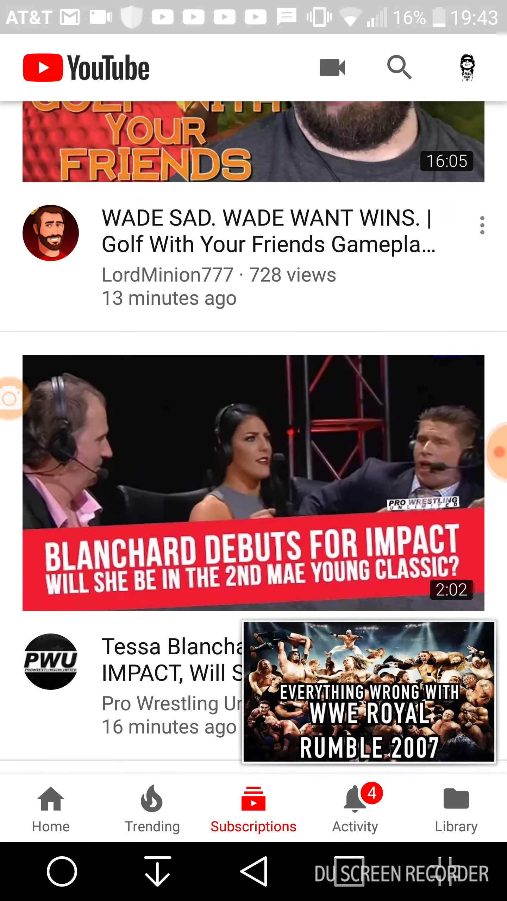
scroll(253, 493, "down", 5)
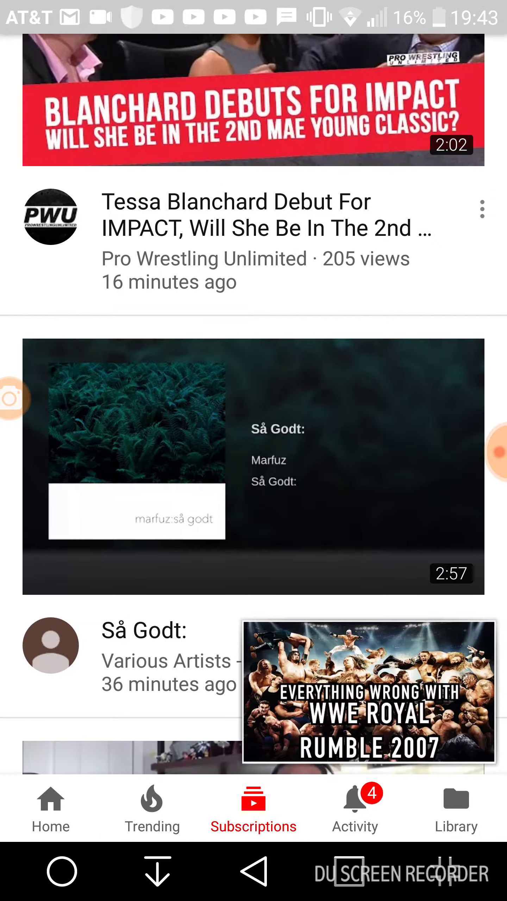
scroll(254, 422, "down", 1)
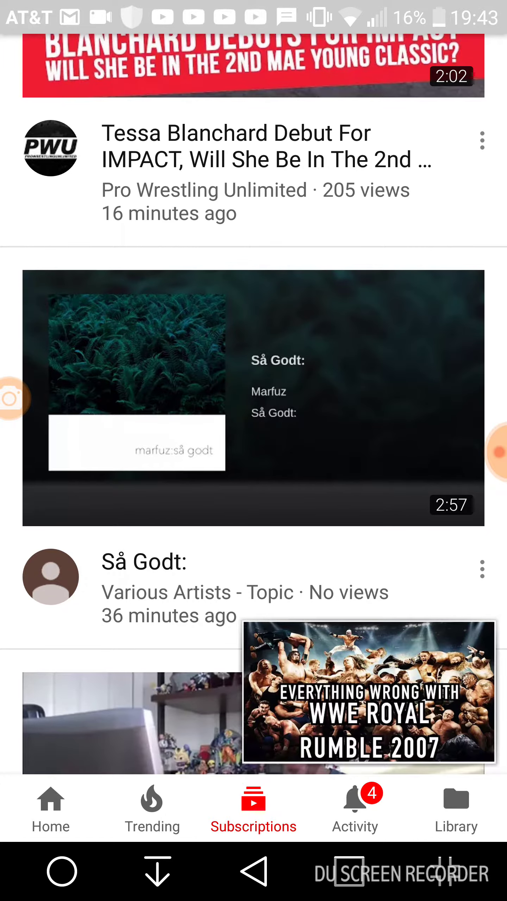
scroll(394, 352, "up", 5)
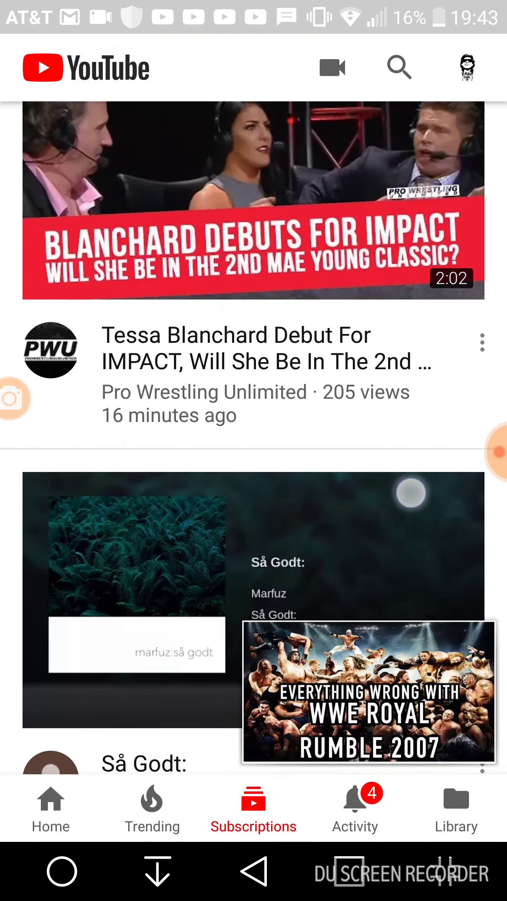
scroll(254, 422, "down", 3)
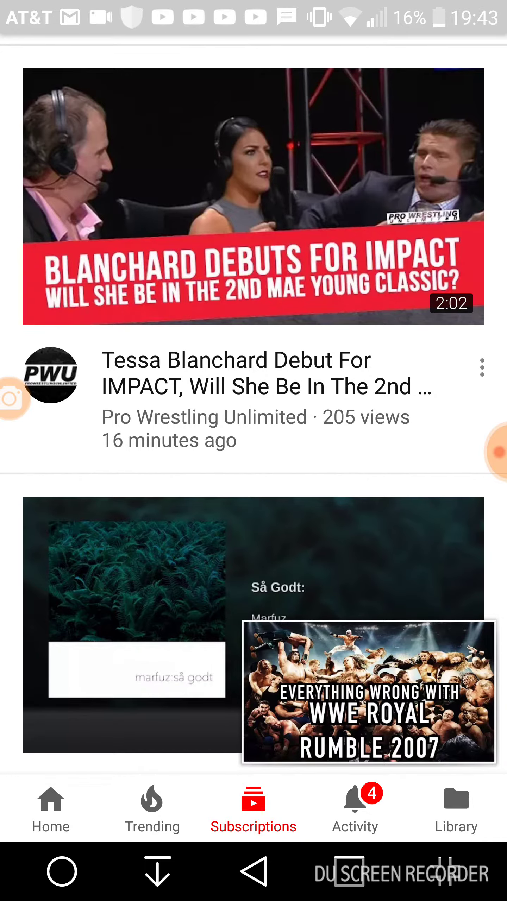
scroll(253, 422, "down", 5)
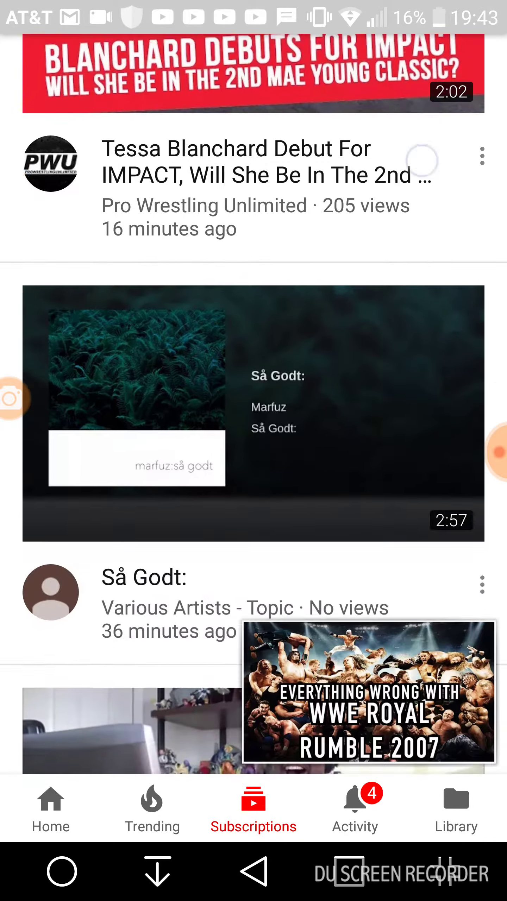
scroll(254, 423, "up", 2)
scroll(254, 423, "down", 8)
scroll(254, 422, "up", 2)
Step: Open the account's channel, retry loading its videos, and browse its subscribed channels and About sections
left_click(466, 67)
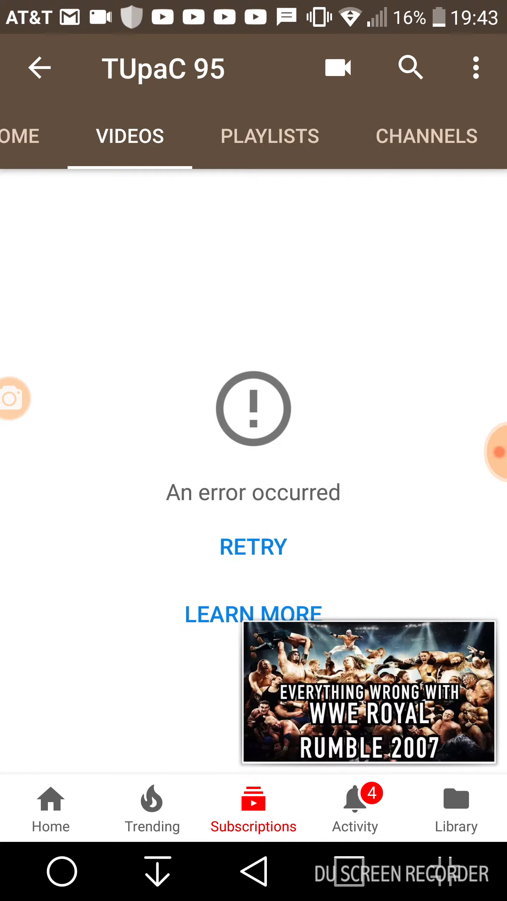
left_click(260, 543)
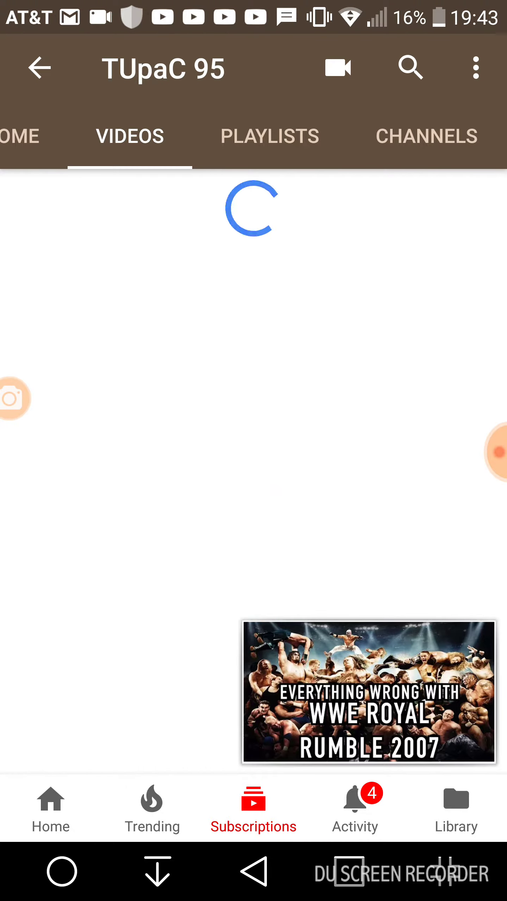
left_click(270, 136)
left_click(306, 136)
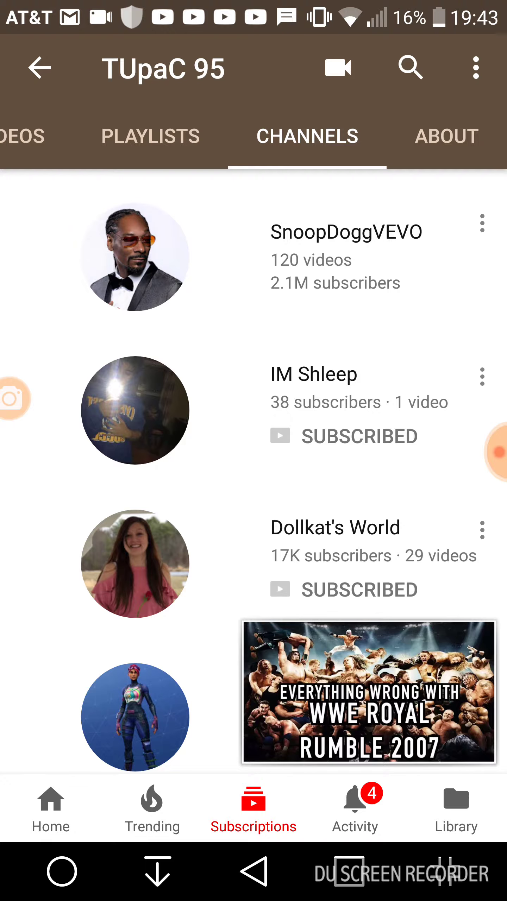
mouse_move(394, 282)
left_mouse_down()
mouse_move(394, 211)
mouse_move(394, 296)
left_mouse_up()
left_click(443, 136)
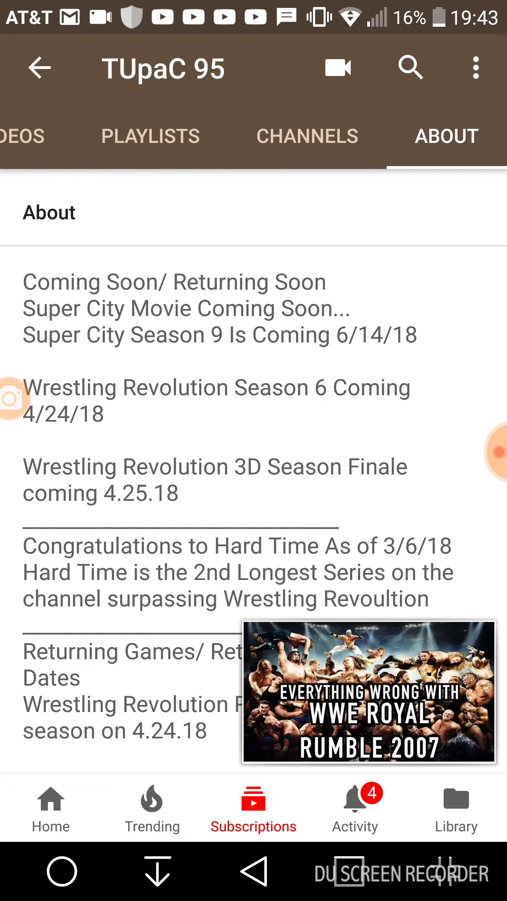
mouse_move(396, 296)
left_mouse_down()
mouse_move(396, 162)
mouse_move(397, 336)
left_mouse_up()
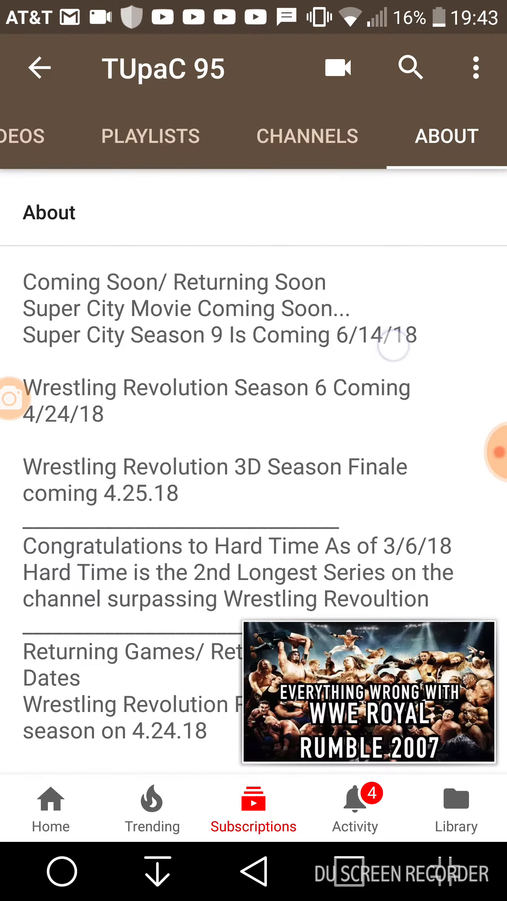
Step: Refresh the uploaded videos, then open the Wrestling Revolution The Complete Seasons 1-6 playlist for editing
left_click(22, 136)
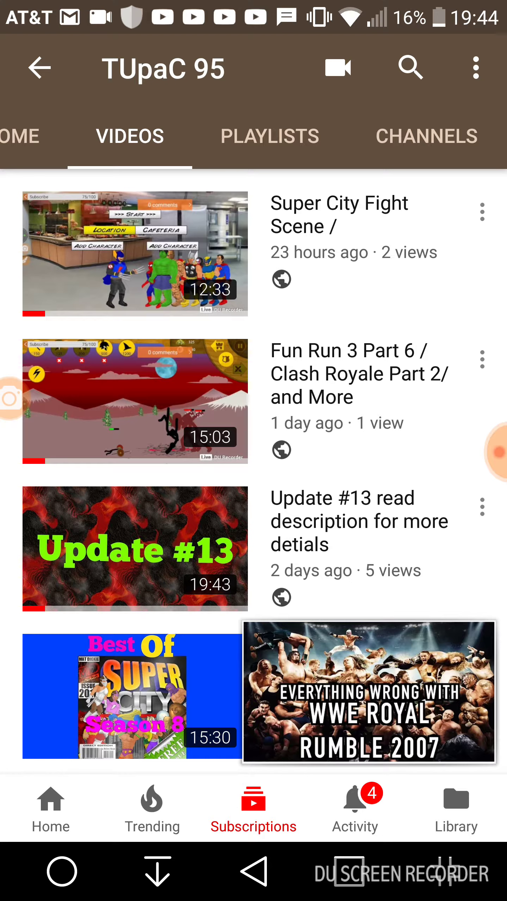
left_click_drag(362, 397, 363, 564)
left_click(270, 136)
scroll(253, 451, "down", 10)
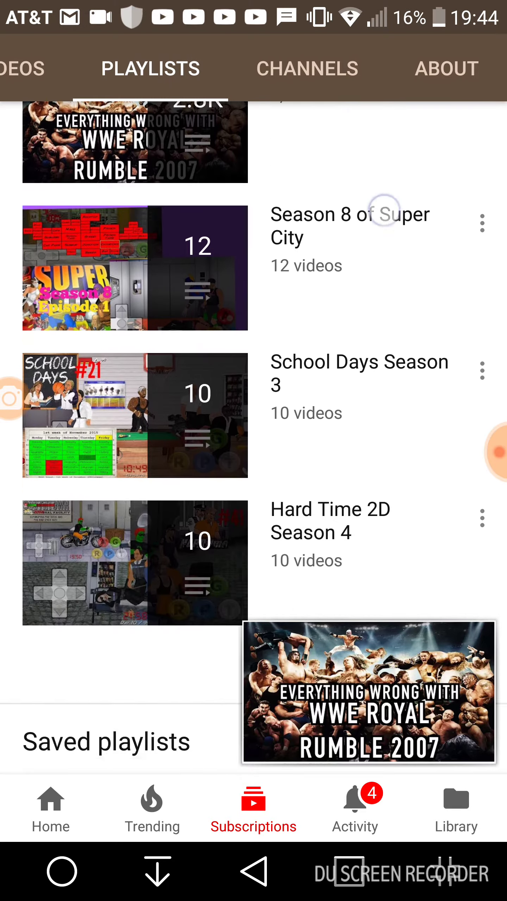
scroll(254, 451, "down", 3)
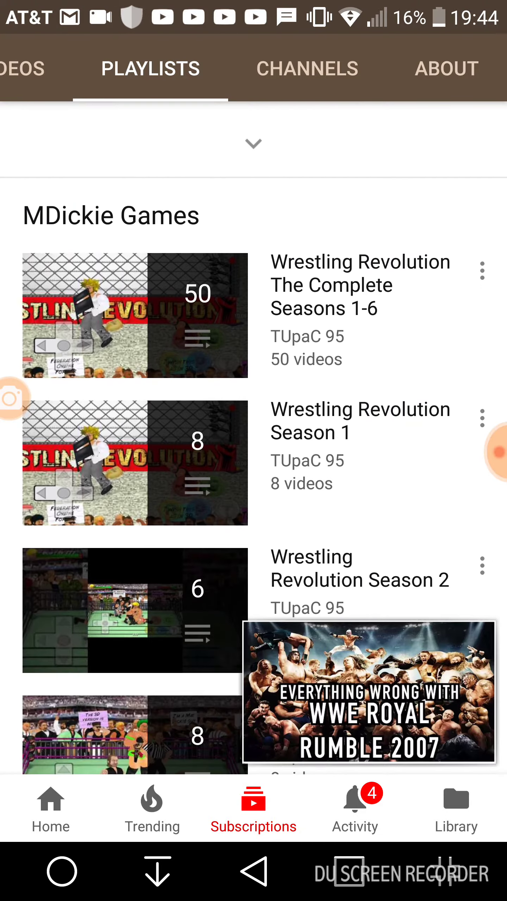
left_click(354, 313)
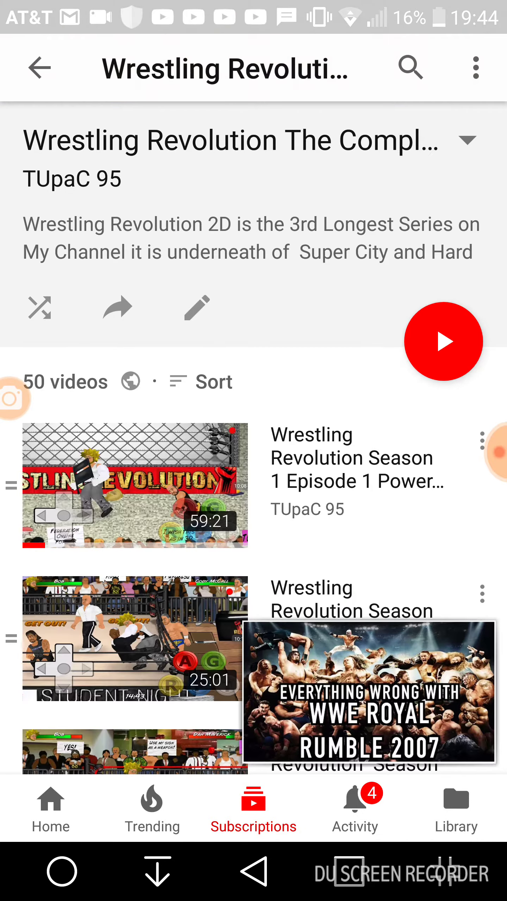
left_click(199, 310)
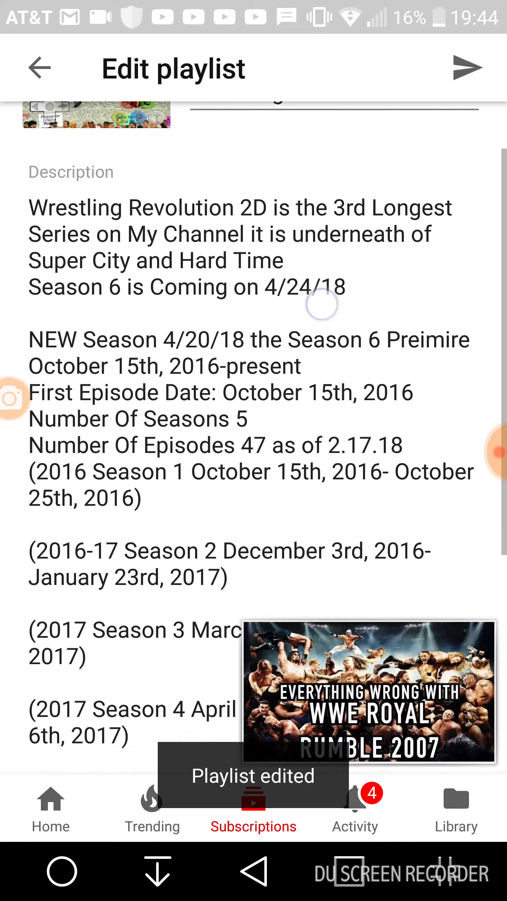
Step: In the description, change the Season 6 date 4/24/18 to 4/26/18
left_click(304, 373)
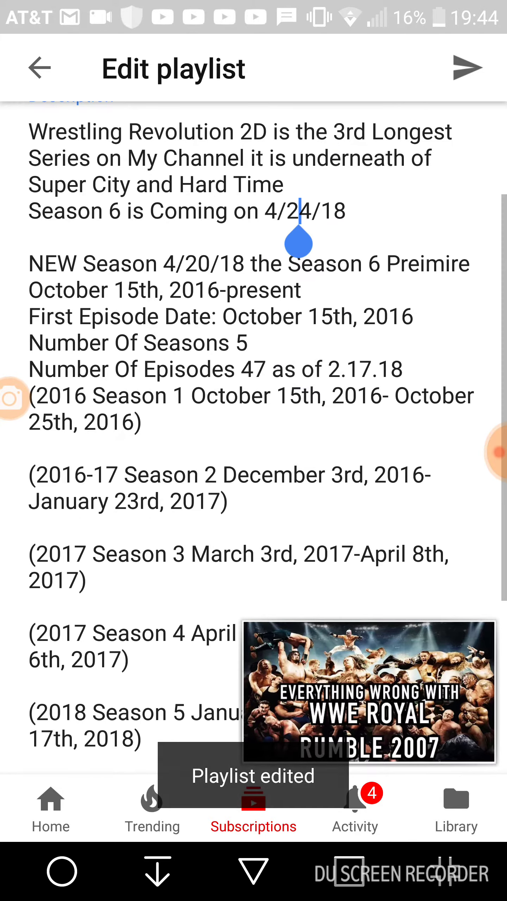
left_click(31, 263)
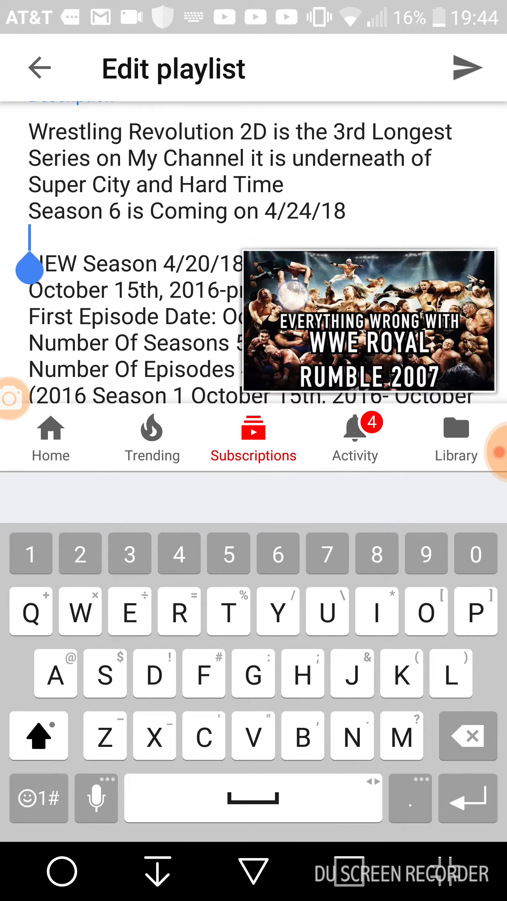
left_click(310, 211)
left_click(468, 736)
left_click(278, 554)
type("6")
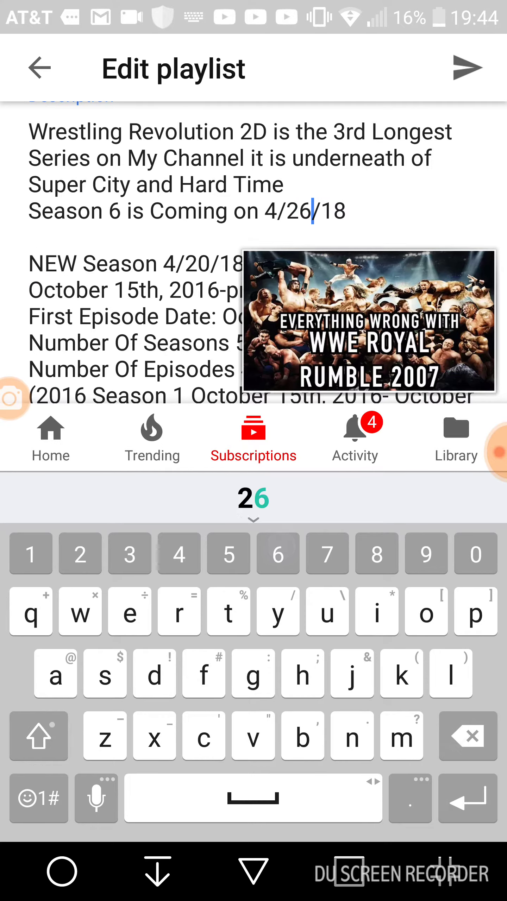
scroll(254, 282, "down", 4)
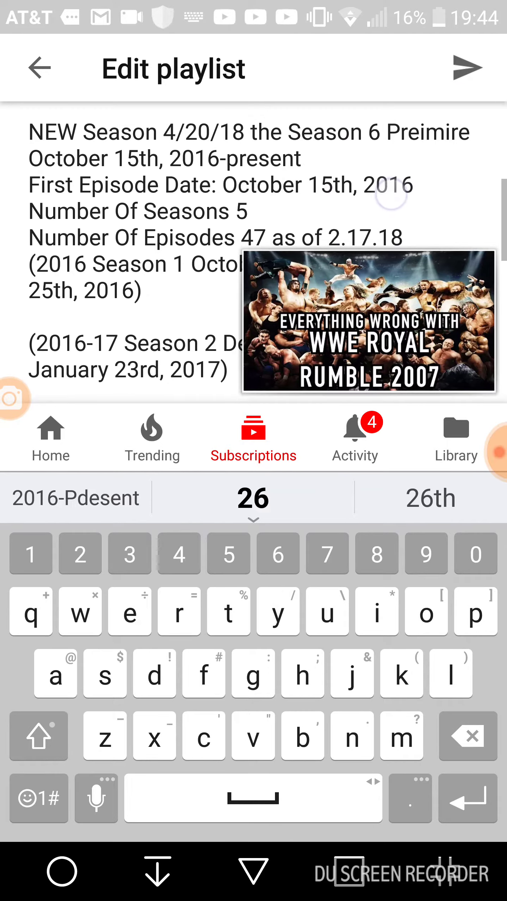
Step: Change the premiere date 4/20/18 to 4/26/18
left_click(211, 134)
left_click(468, 736)
type("6")
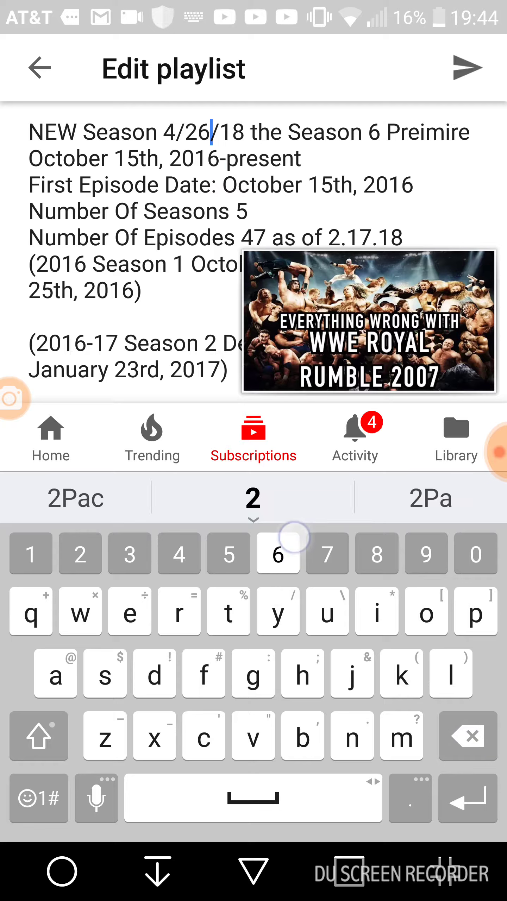
left_click(278, 553)
scroll(211, 281, "down", 5)
scroll(211, 282, "down", 3)
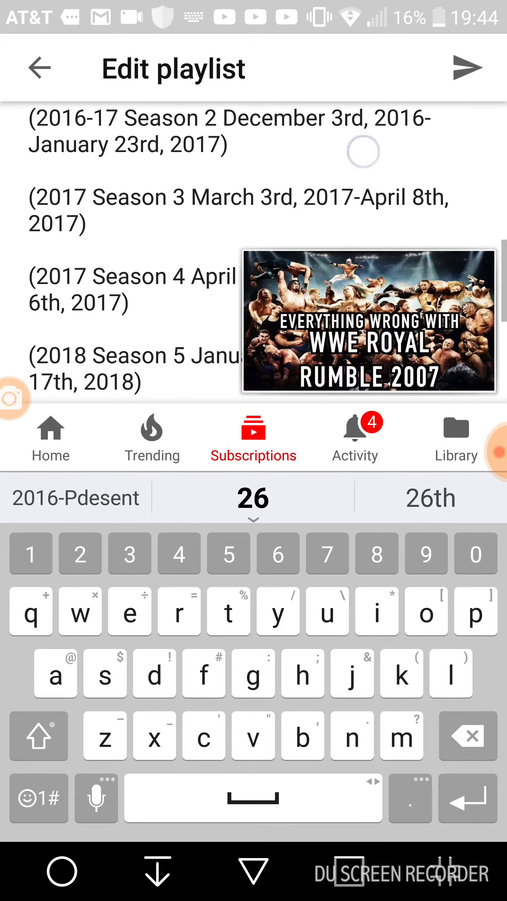
scroll(211, 282, "down", 3)
scroll(212, 281, "down", 2)
Step: Change April 24th to April 26th and save the playlist description
left_click(289, 152)
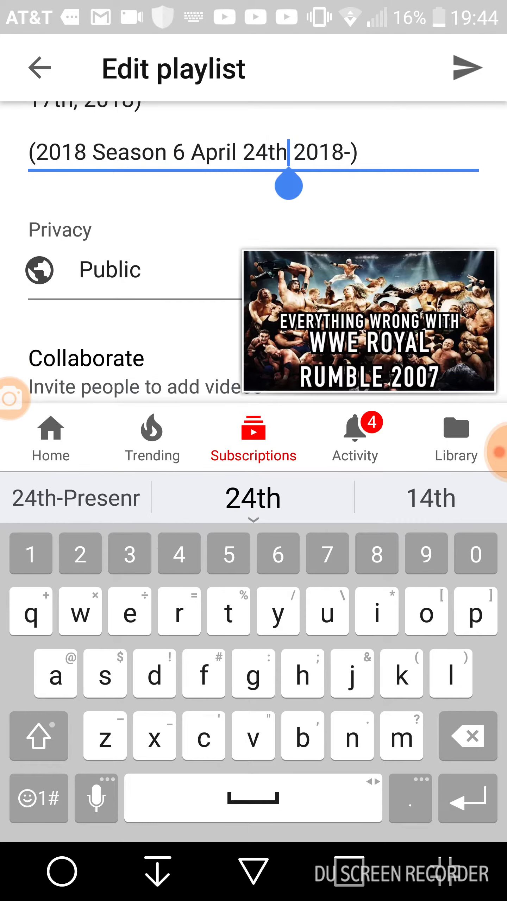
left_click_drag(288, 190, 276, 212)
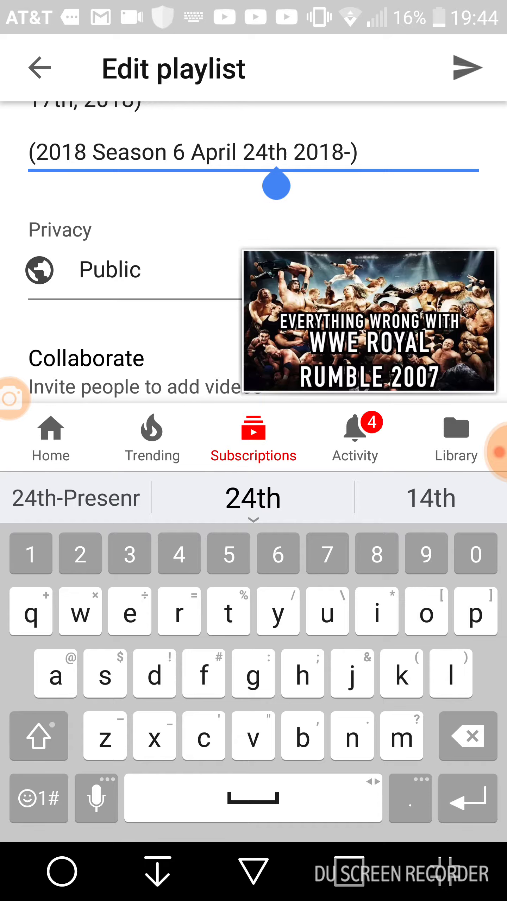
left_click(468, 736)
left_click(278, 554)
left_click(468, 736)
left_click(468, 735)
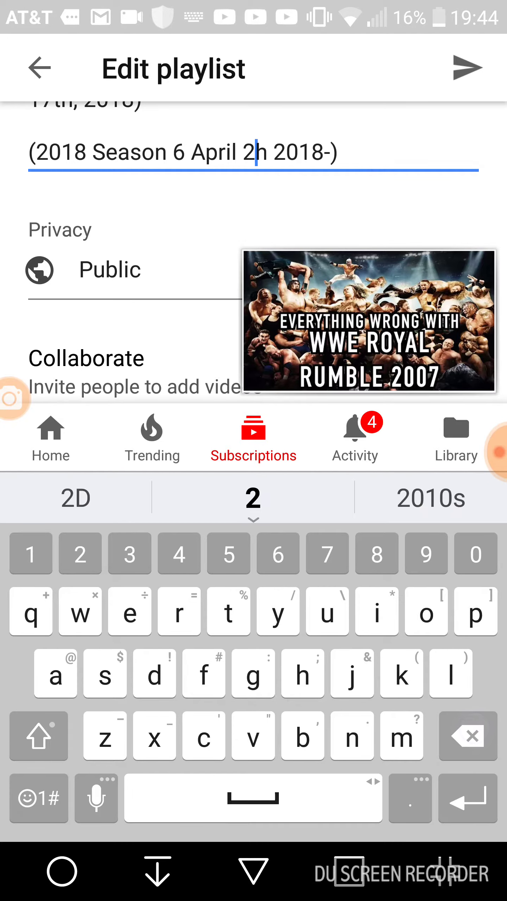
left_click(278, 553)
left_click(465, 68)
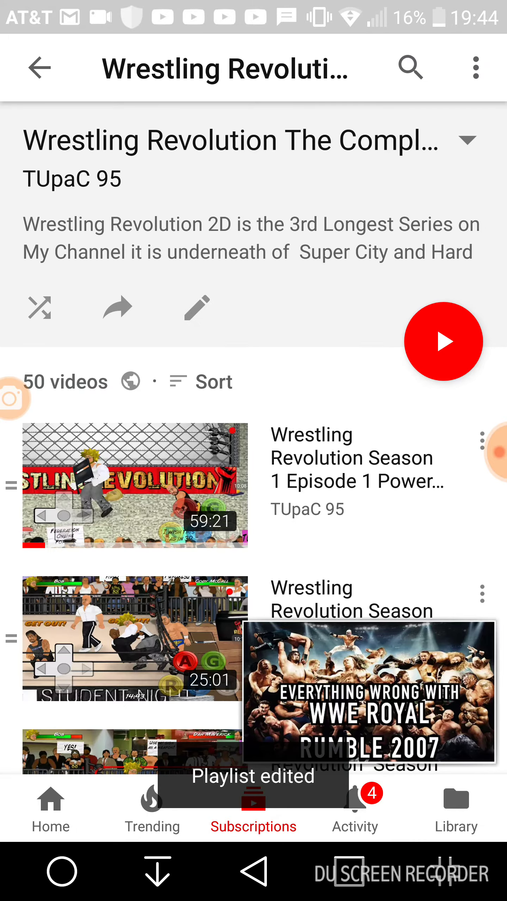
Step: Return to the channel page, dismiss the low-battery warning, swipe to featured channels, then go back
left_click(40, 68)
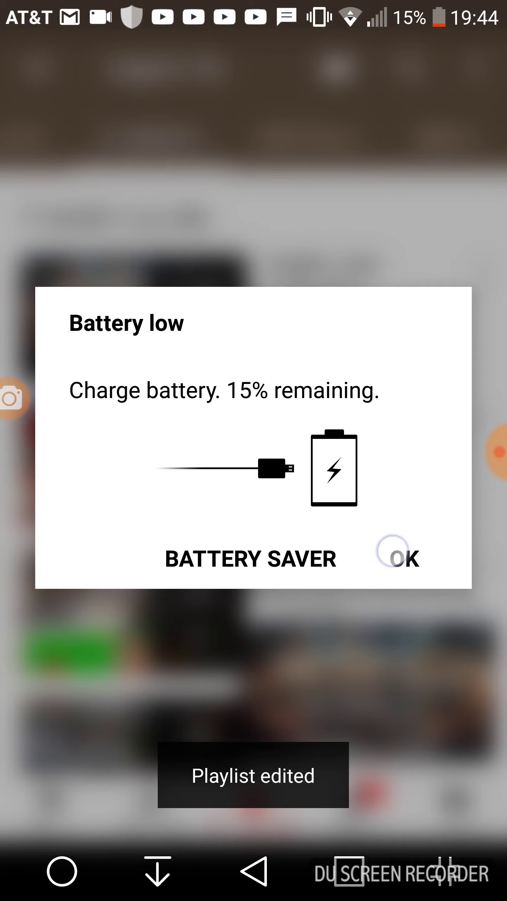
left_click(394, 552)
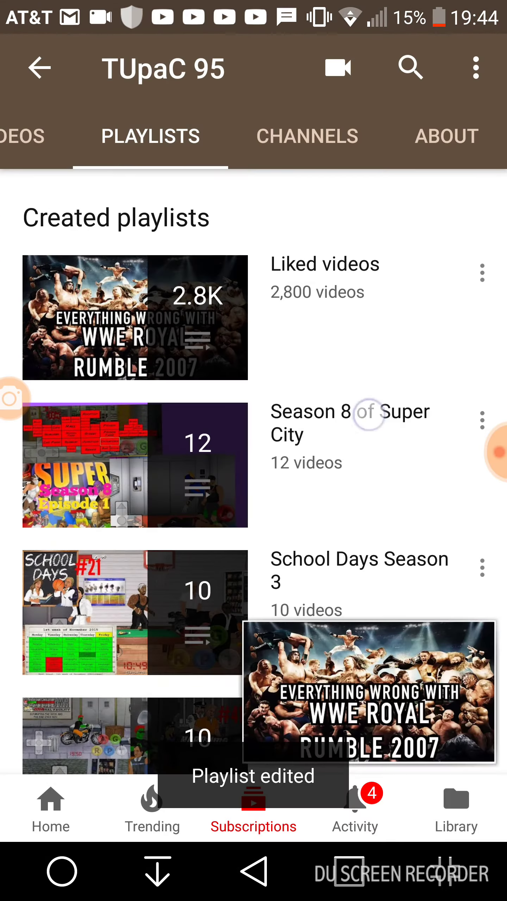
left_click_drag(368, 676, 358, 388)
mouse_move(352, 669)
left_mouse_down()
mouse_move(352, 211)
mouse_move(352, 246)
left_mouse_up()
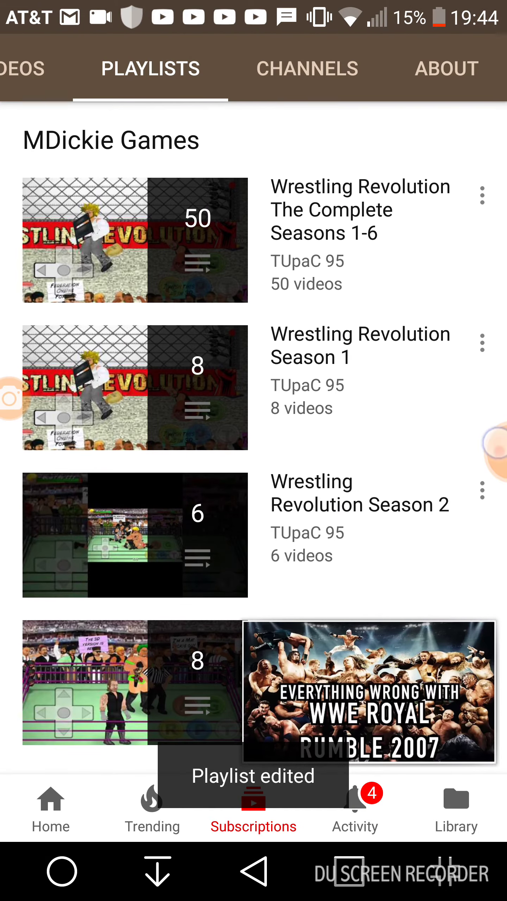
left_click(495, 453)
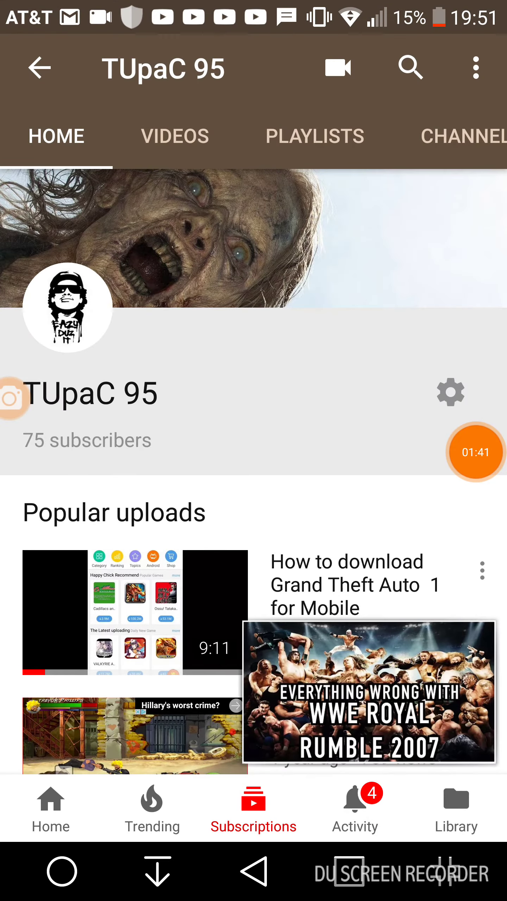
left_click_drag(422, 493, 70, 493)
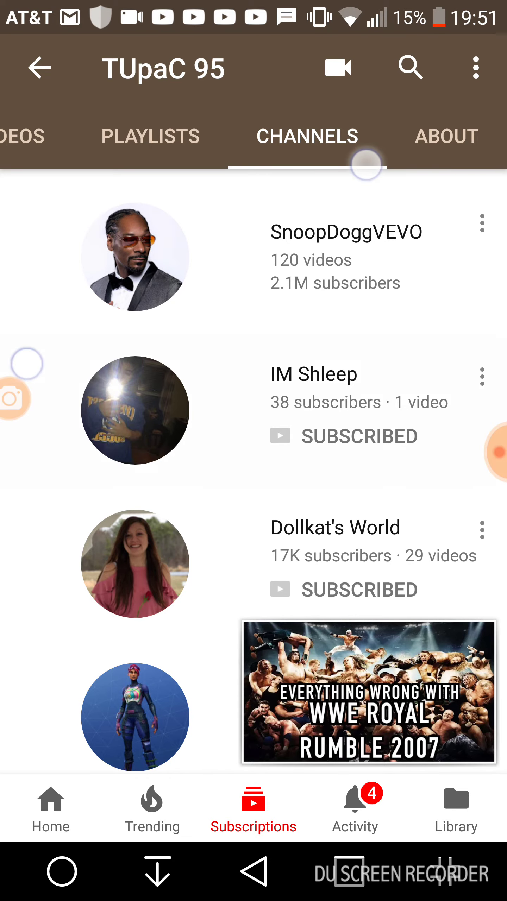
left_click(366, 163)
left_click(40, 67)
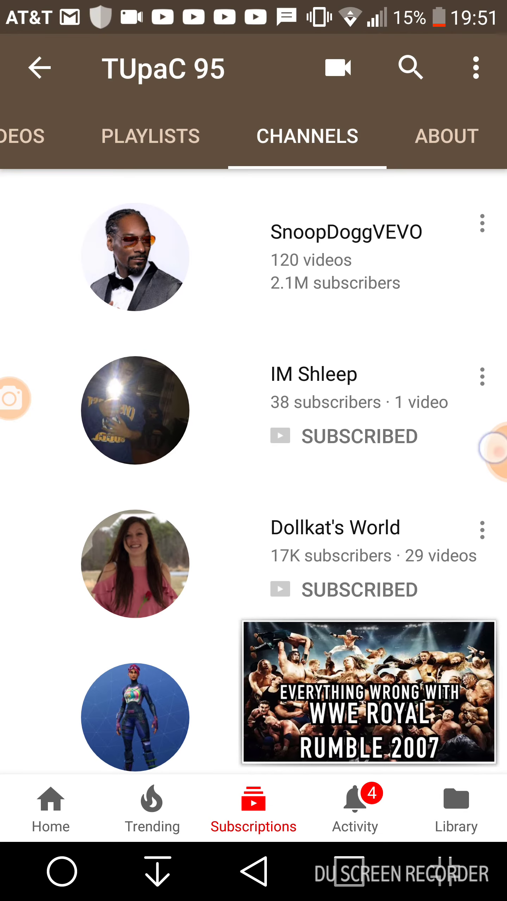
left_click(493, 448)
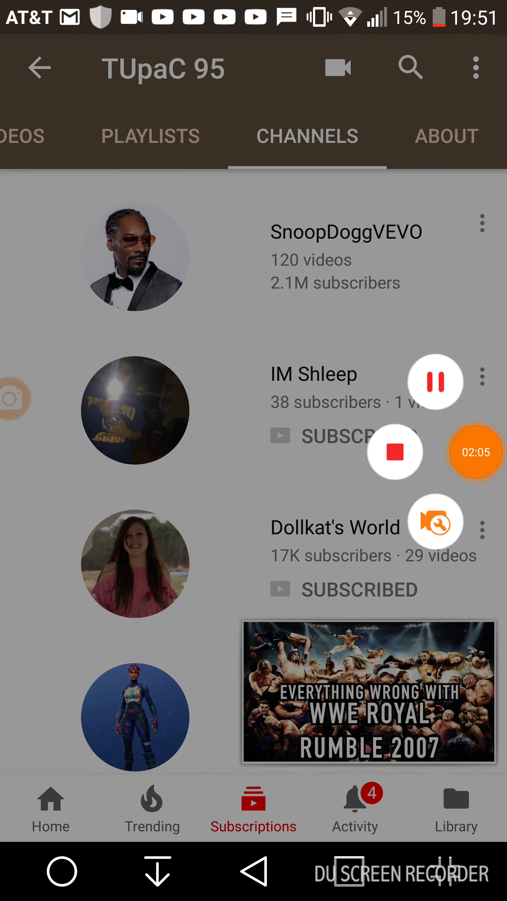